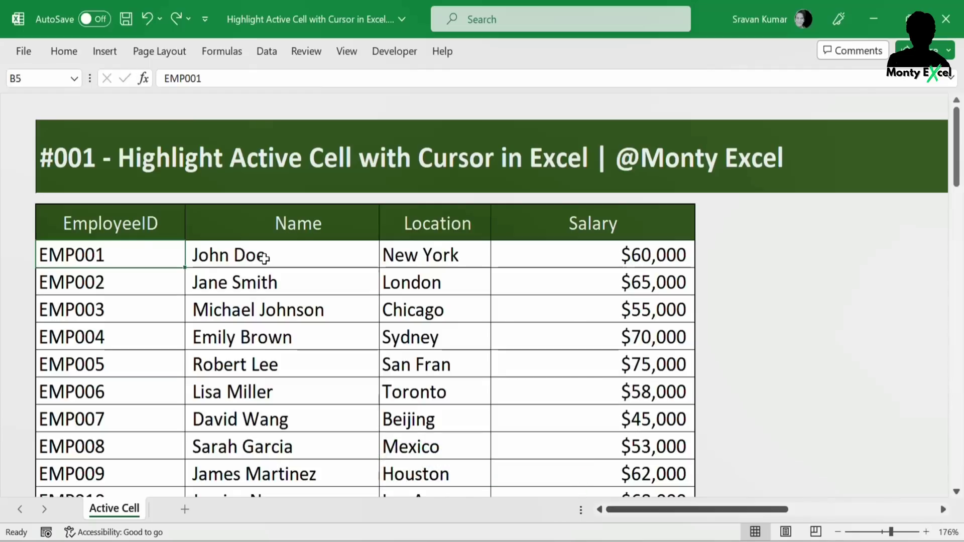
- Select the whole employee table and start a new conditional formatting rule of type 'Use a formula to determine which cells to format'
{"action": "key", "text": "ctrl+shift+End"}
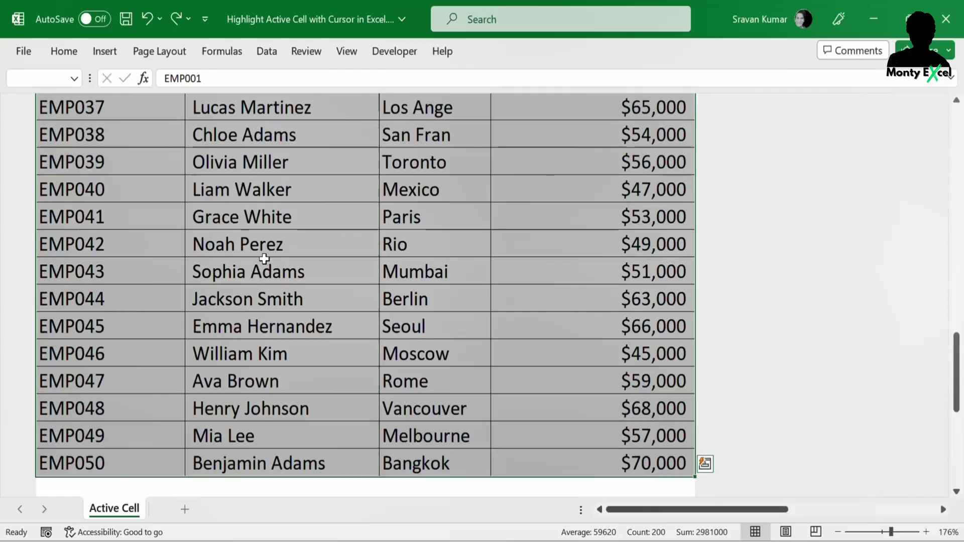
{"action": "left_click", "coordinate": [66, 52]}
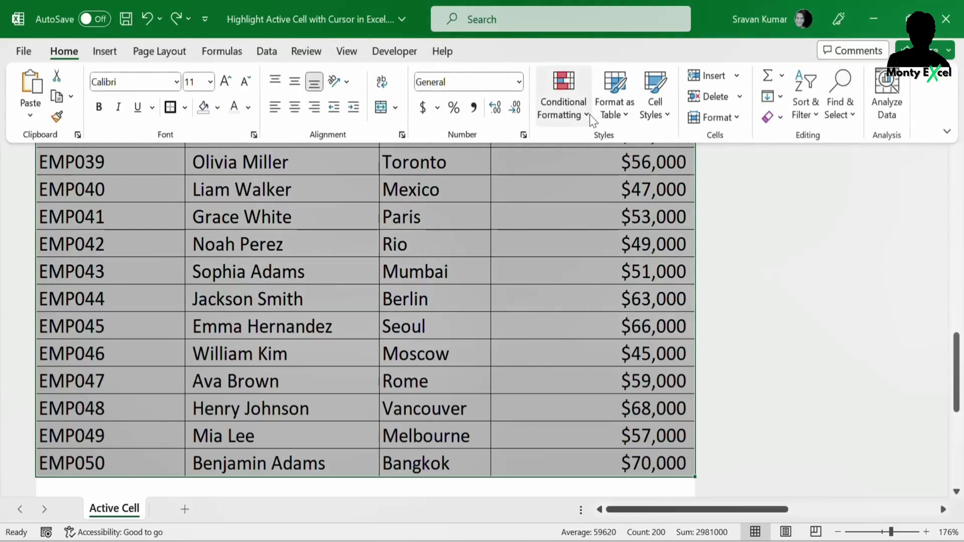
{"action": "left_click", "coordinate": [586, 115]}
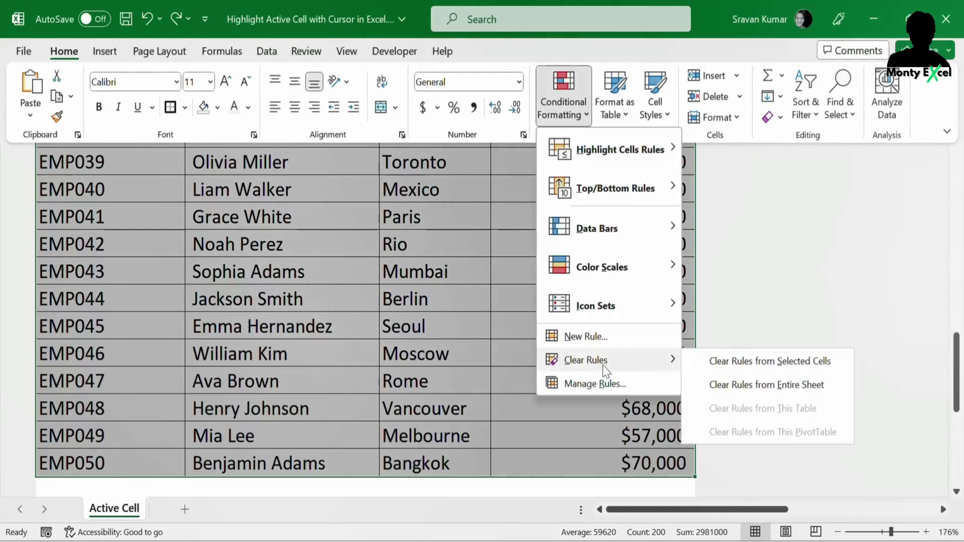
{"action": "left_click", "coordinate": [602, 341]}
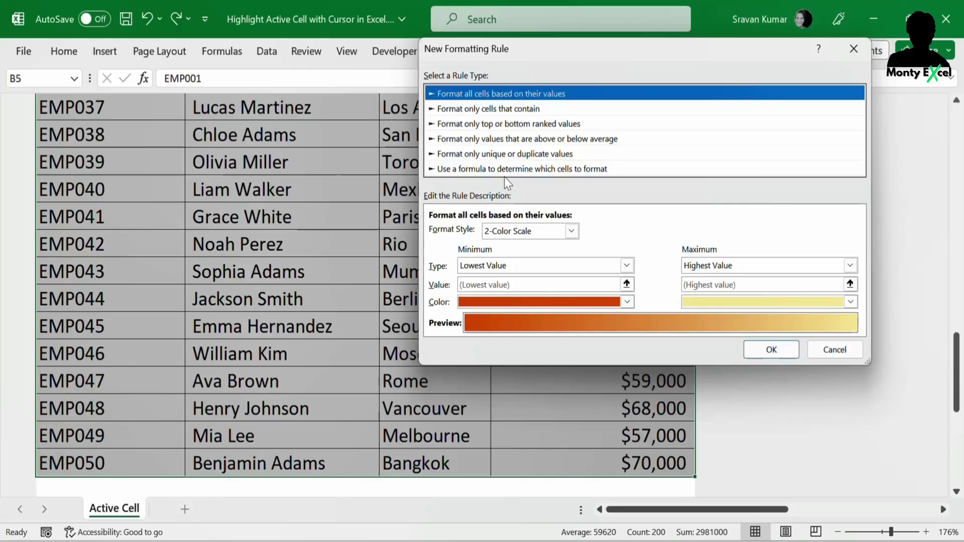
{"action": "left_click", "coordinate": [504, 168]}
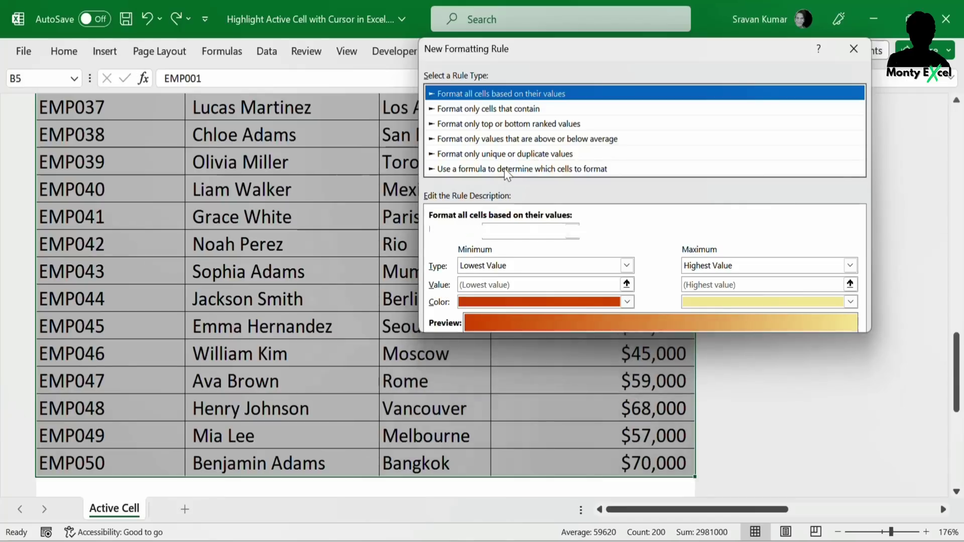
{"action": "left_click", "coordinate": [486, 234]}
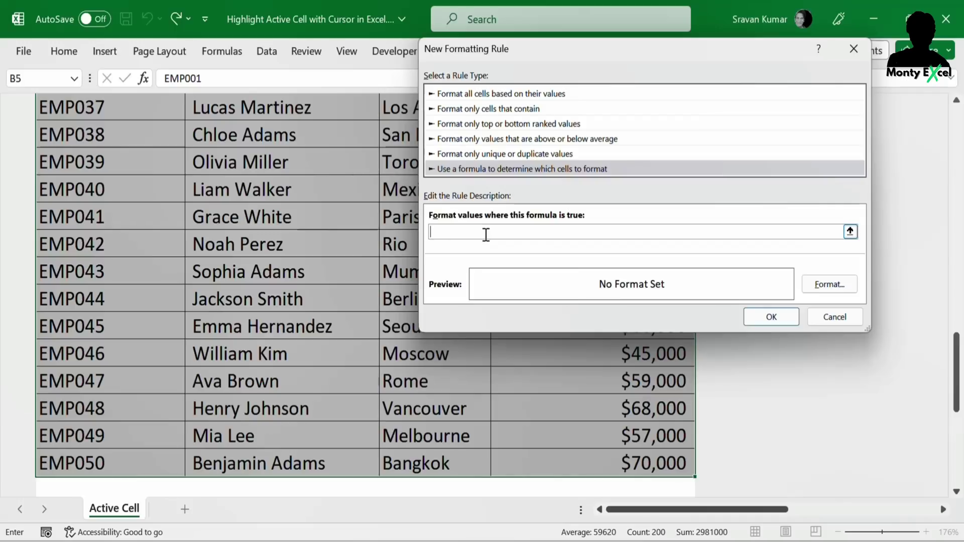
- Enter =AND(COLUMN()=CELL("col"),ROW()=CELL("row")) as the rule formula, correcting typos along the way
{"action": "type", "text": "=AND(COLUMN()=CELL"}
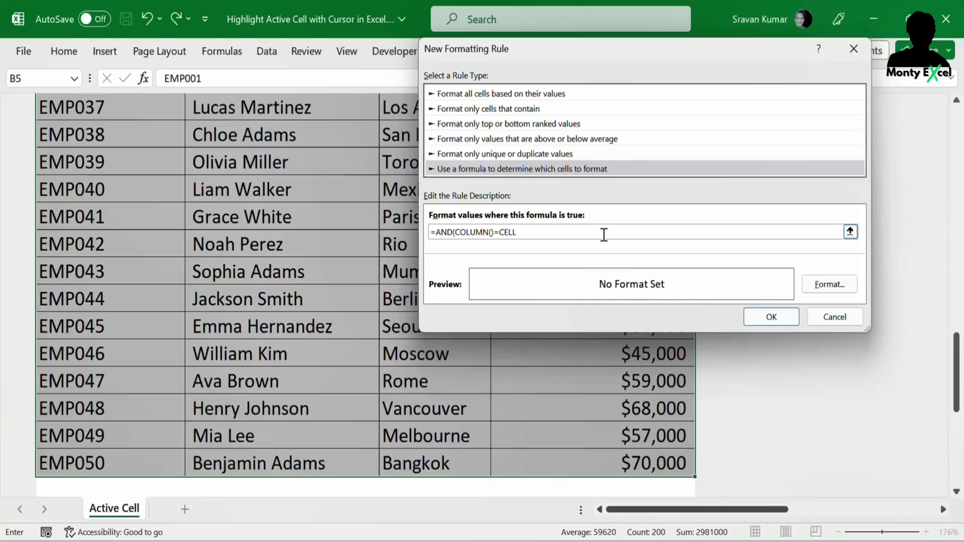
{"action": "type", "text": "(\"C"}
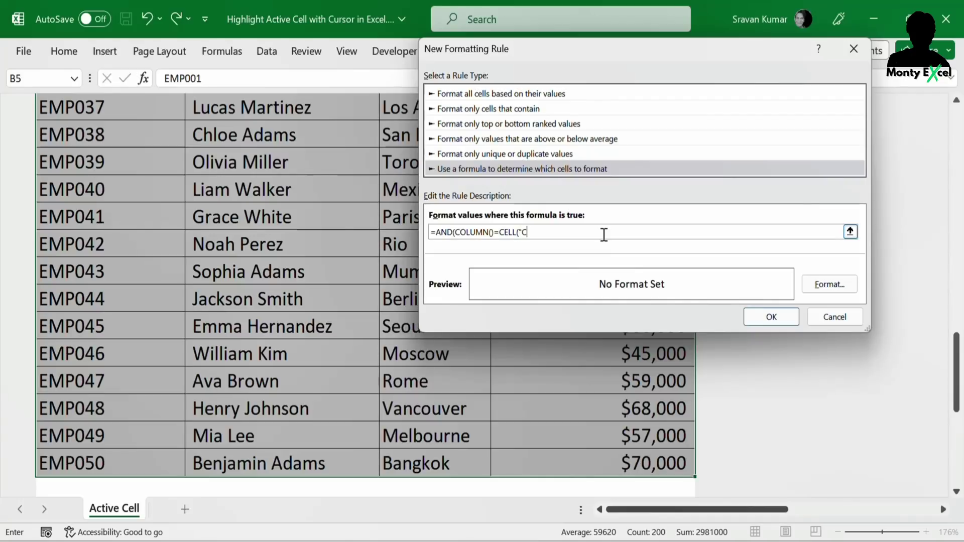
{"action": "key", "text": "BackSpace"}
{"action": "type", "text": "col\"),ROW"}
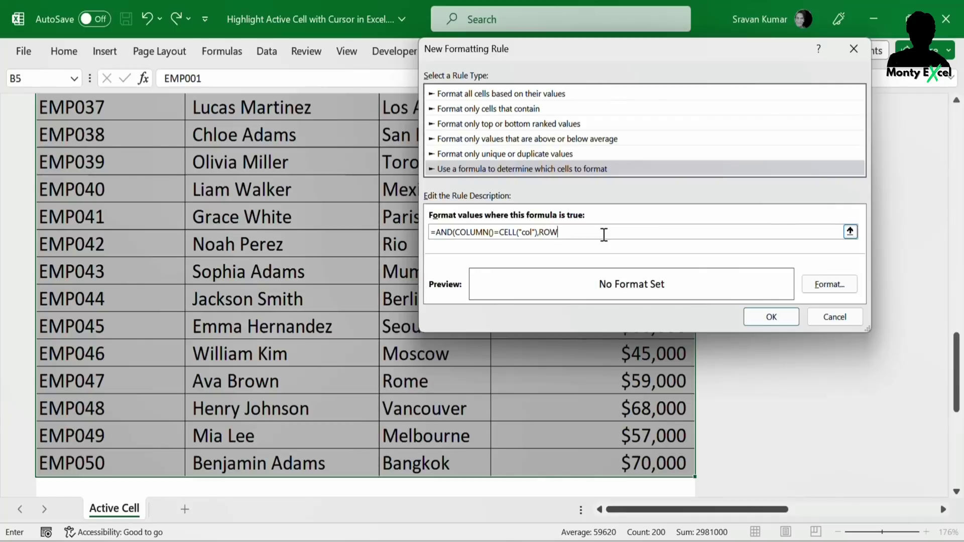
{"action": "type", "text": "()"}
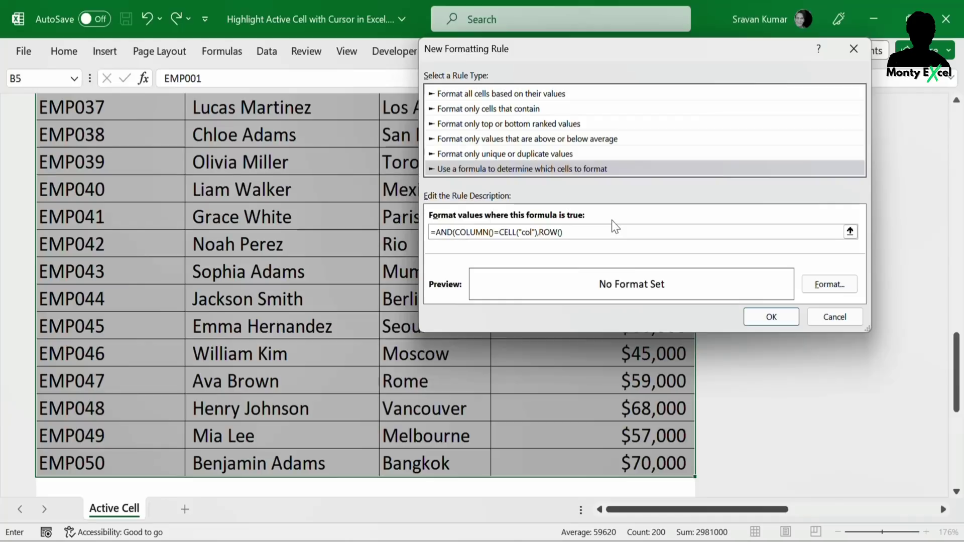
{"action": "type", "text": "=CELL()"}
{"action": "key", "text": "Left"}
{"action": "type", "text": "\"row\""}
{"action": "left_click", "coordinate": [629, 231]}
{"action": "type", "text": ")+"}
{"action": "key", "text": "shift+Left"}
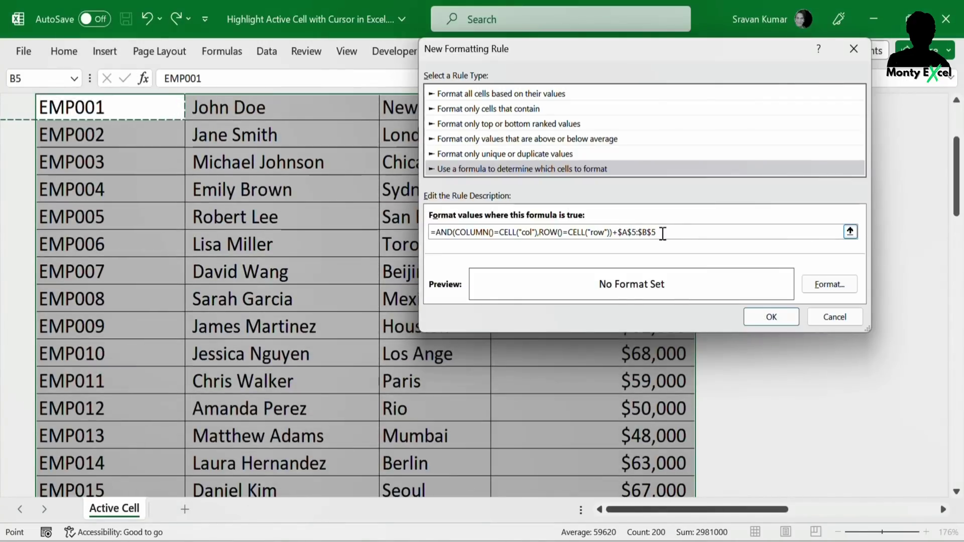
{"action": "key", "text": "BackSpace"}
{"action": "key", "text": "BackSpace"}
{"action": "key", "text": "BackSpace"}
{"action": "key", "text": "BackSpace"}
{"action": "key", "text": "BackSpace"}
{"action": "key", "text": "BackSpace"}
{"action": "key", "text": "BackSpace"}
{"action": "key", "text": "BackSpace"}
{"action": "key", "text": "BackSpace"}
{"action": "key", "text": "BackSpace"}
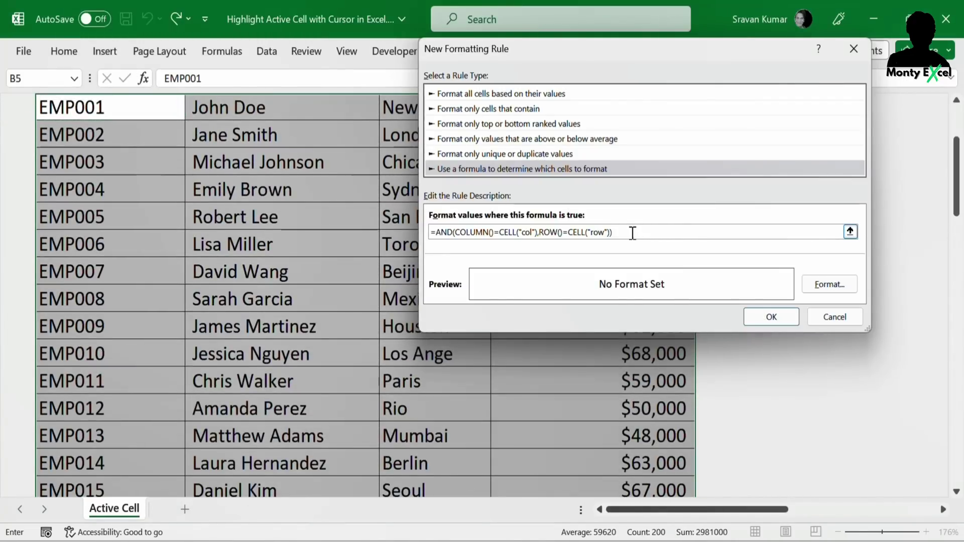
{"action": "left_click_drag", "start_coordinate": [633, 232], "coordinate": [429, 232]}
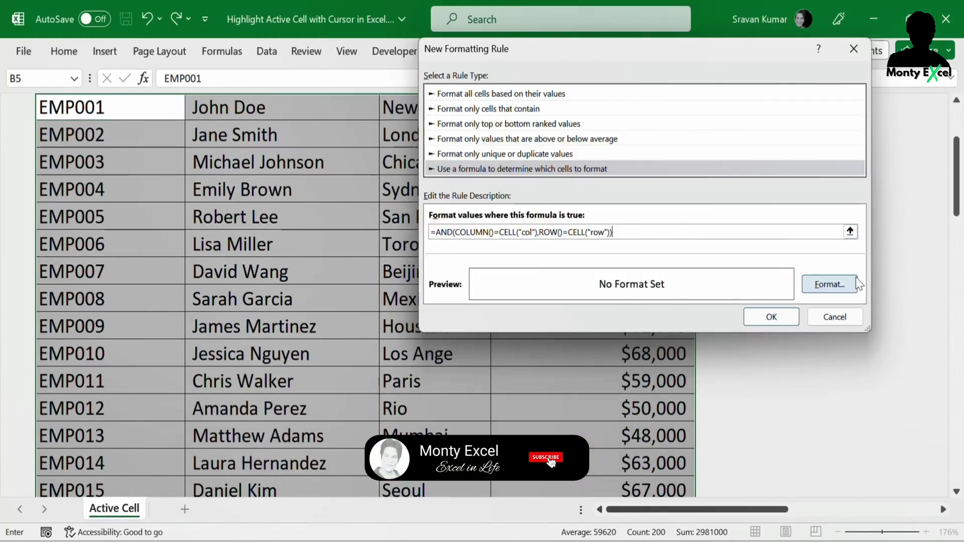
- Give the rule's format a dark green background fill
{"action": "left_click", "coordinate": [844, 289]}
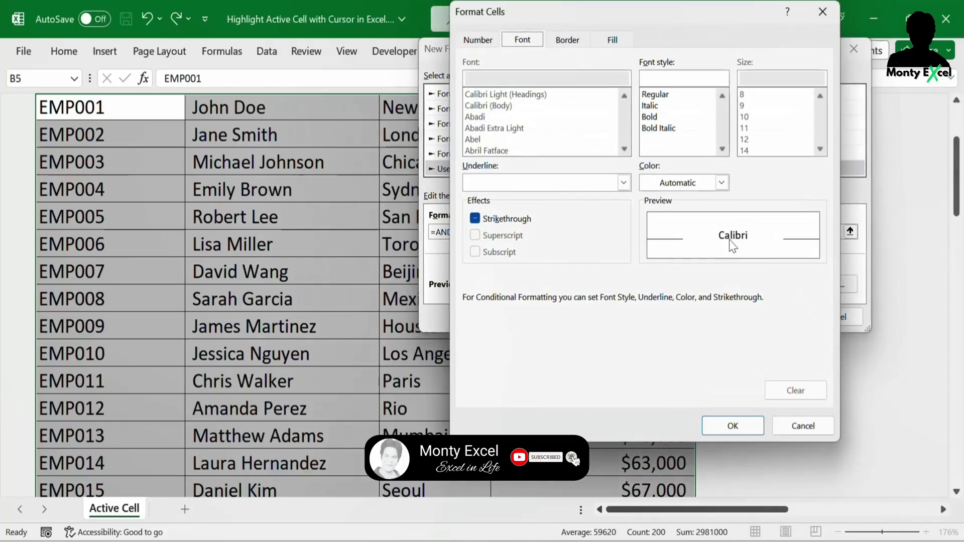
{"action": "left_click", "coordinate": [613, 40]}
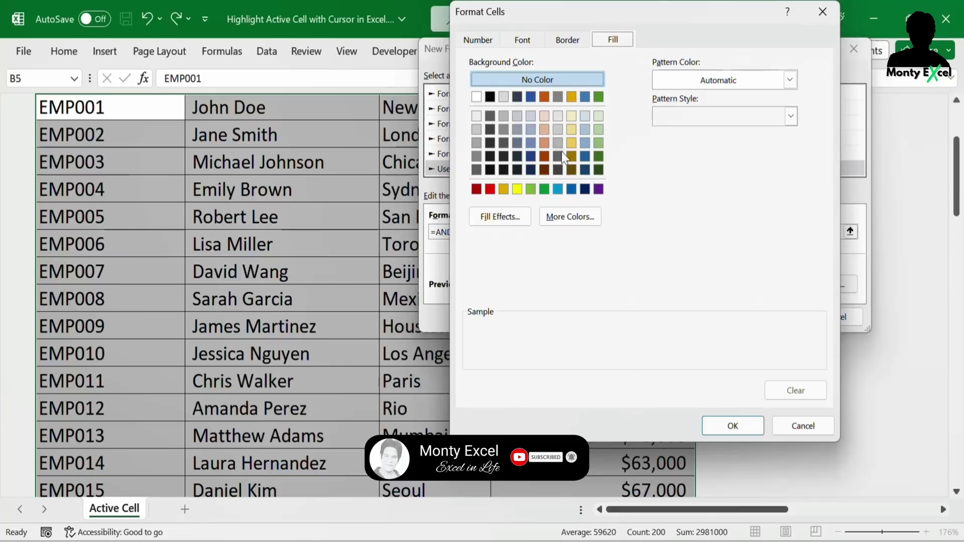
{"action": "left_click", "coordinate": [598, 170]}
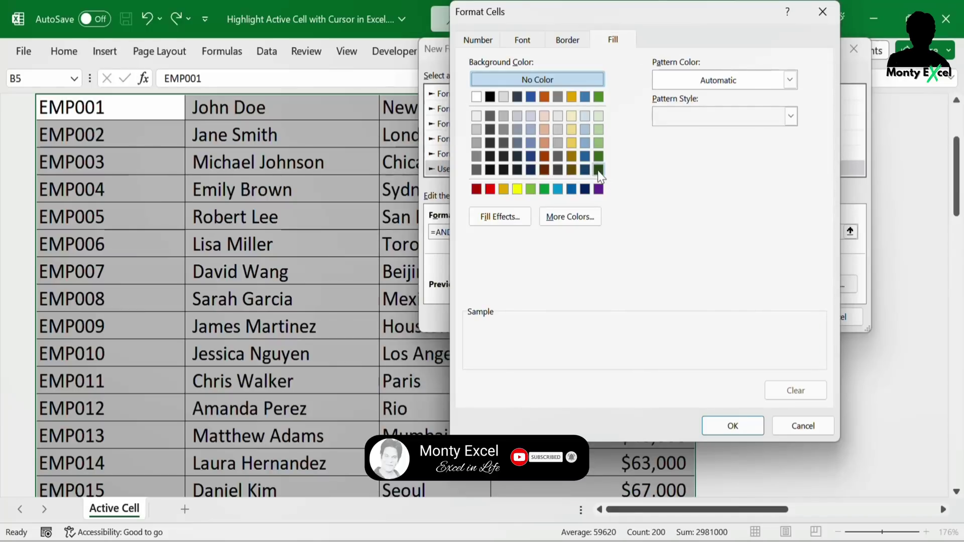
- Make the rule's text italic and white, then confirm and apply the rule
{"action": "left_click", "coordinate": [522, 39]}
{"action": "left_click", "coordinate": [653, 106]}
{"action": "left_click", "coordinate": [686, 183]}
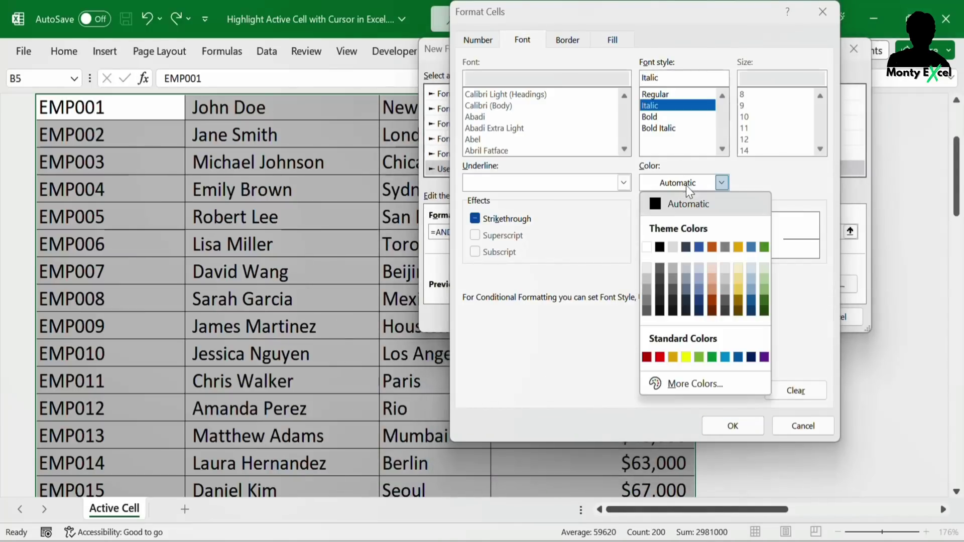
{"action": "left_click", "coordinate": [647, 248]}
{"action": "left_click", "coordinate": [726, 426]}
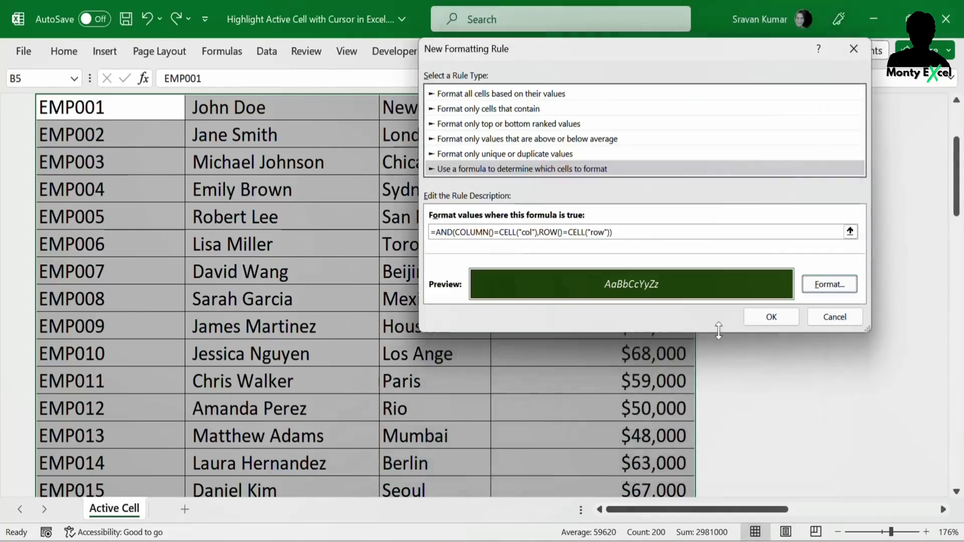
{"action": "left_click", "coordinate": [761, 315]}
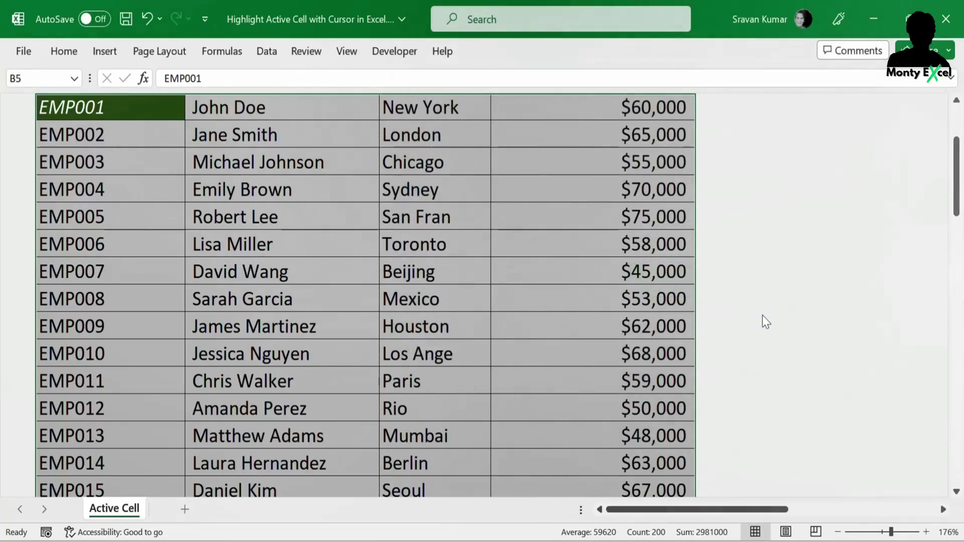
{"action": "key", "text": "ctrl+Home"}
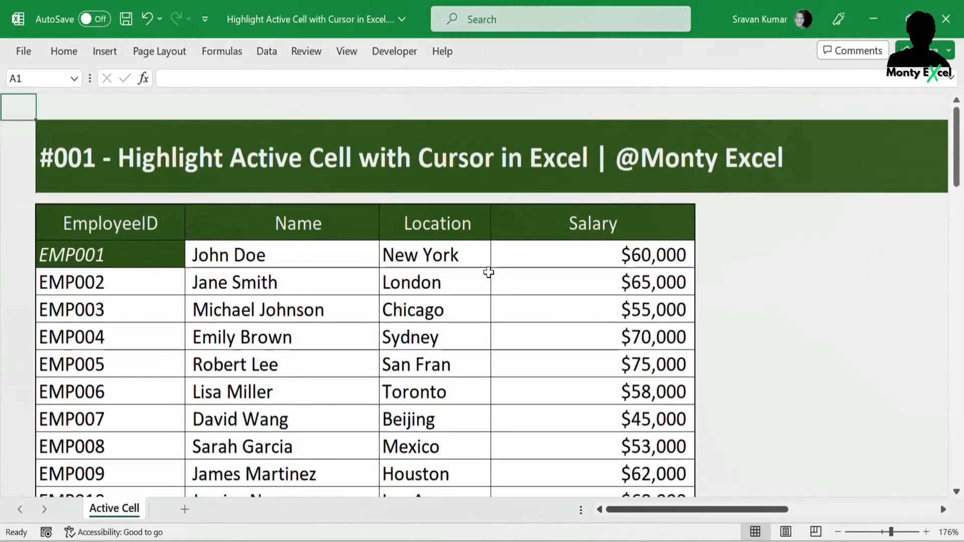
{"action": "key", "text": "Down"}
{"action": "key", "text": "Down"}
{"action": "key", "text": "Down"}
{"action": "key", "text": "Down"}
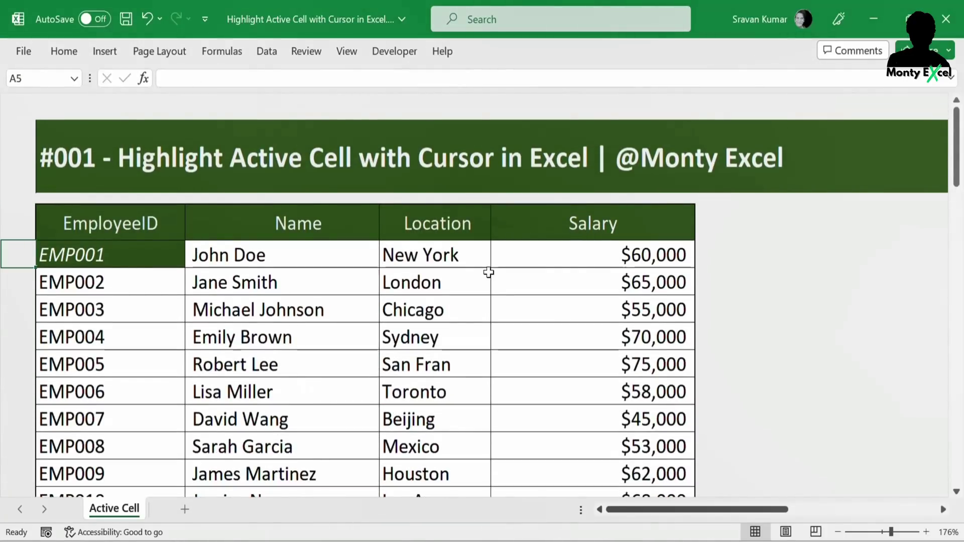
{"action": "left_click", "coordinate": [251, 310]}
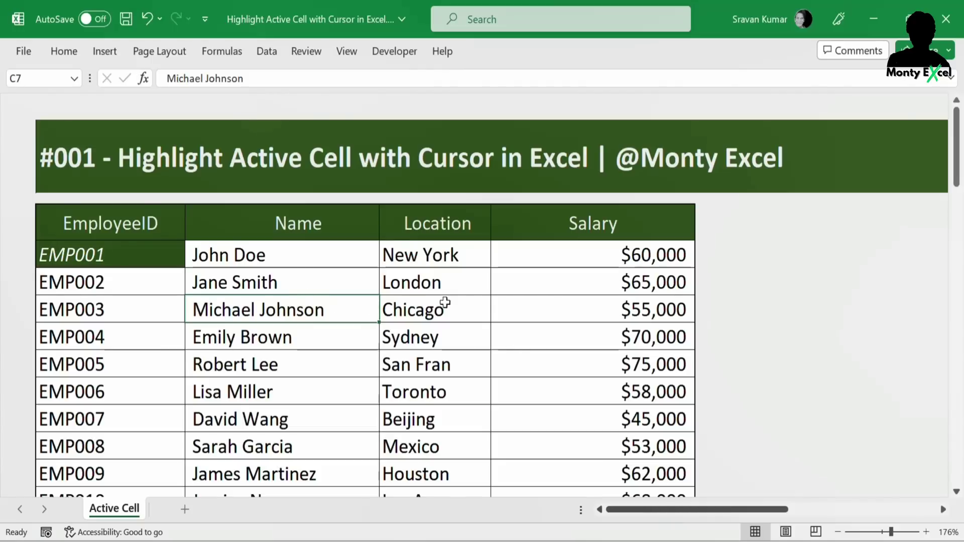
{"action": "left_click", "coordinate": [435, 312]}
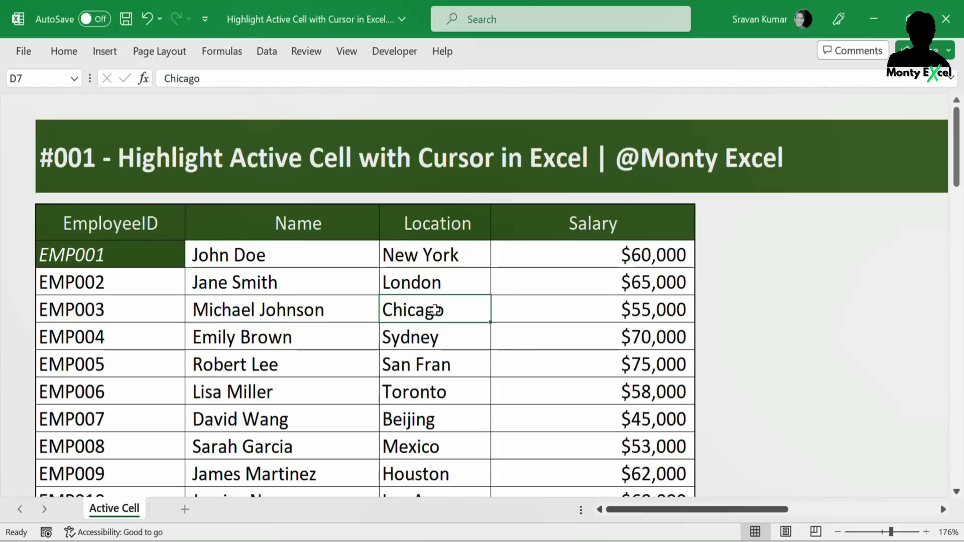
{"action": "left_click", "coordinate": [403, 373]}
{"action": "left_click", "coordinate": [271, 366]}
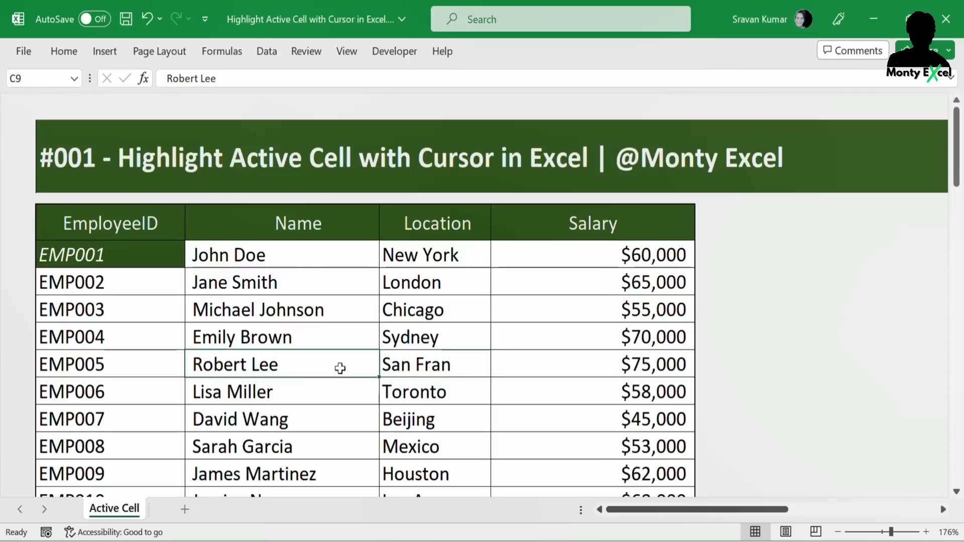
{"action": "left_click", "coordinate": [428, 358]}
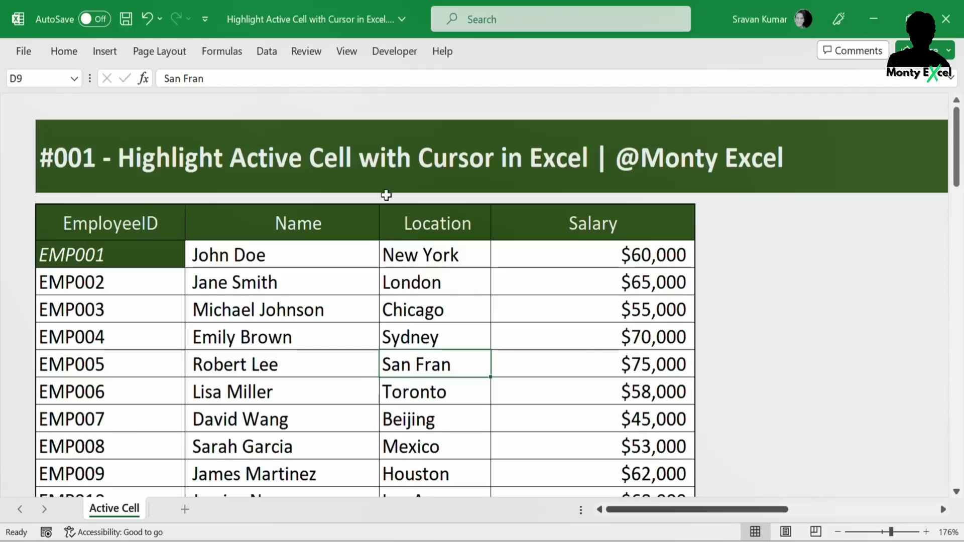
- Open the VBA code window for the Active Cell sheet (Sheet1) via its sheet tab
{"action": "scroll", "coordinate": [385, 194], "scroll_direction": "down", "scroll_amount": 1}
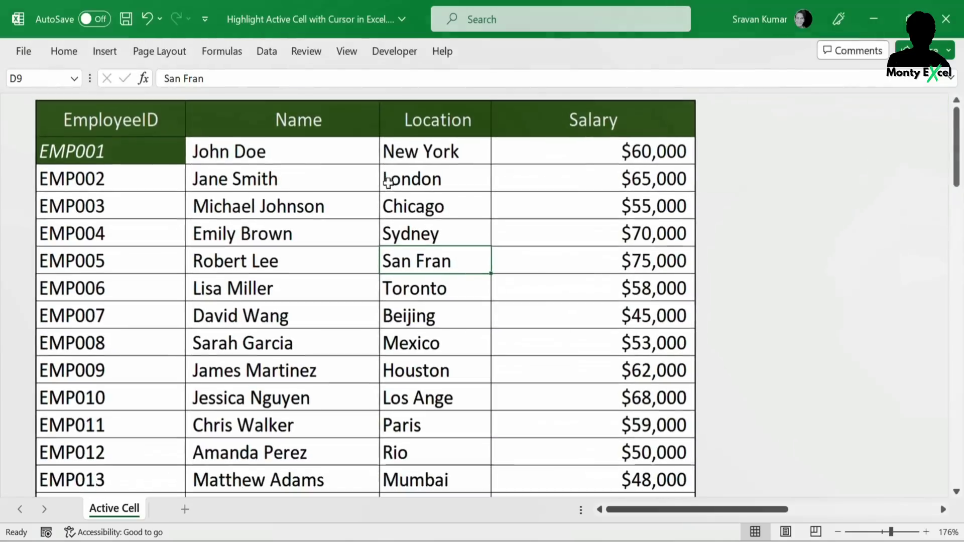
{"action": "left_click", "coordinate": [397, 58]}
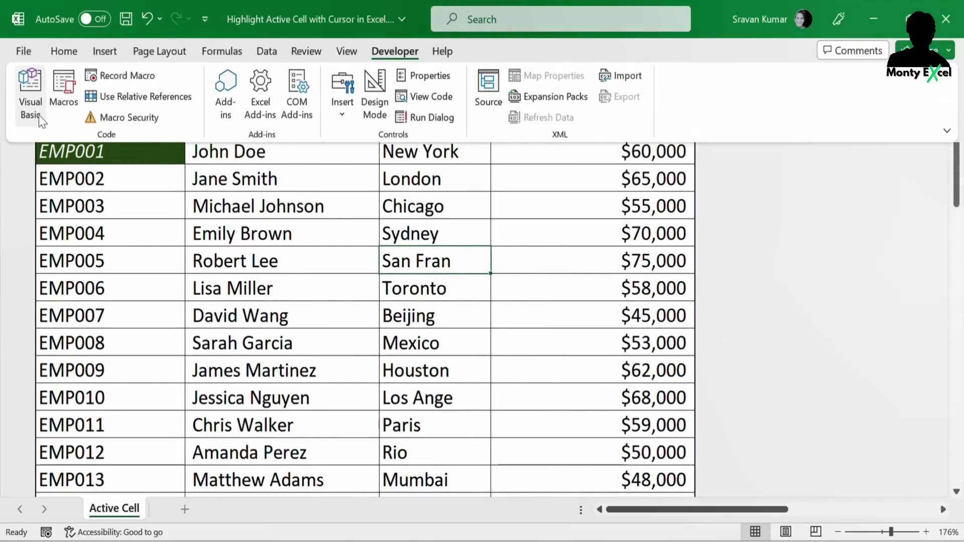
{"action": "left_click", "coordinate": [323, 218]}
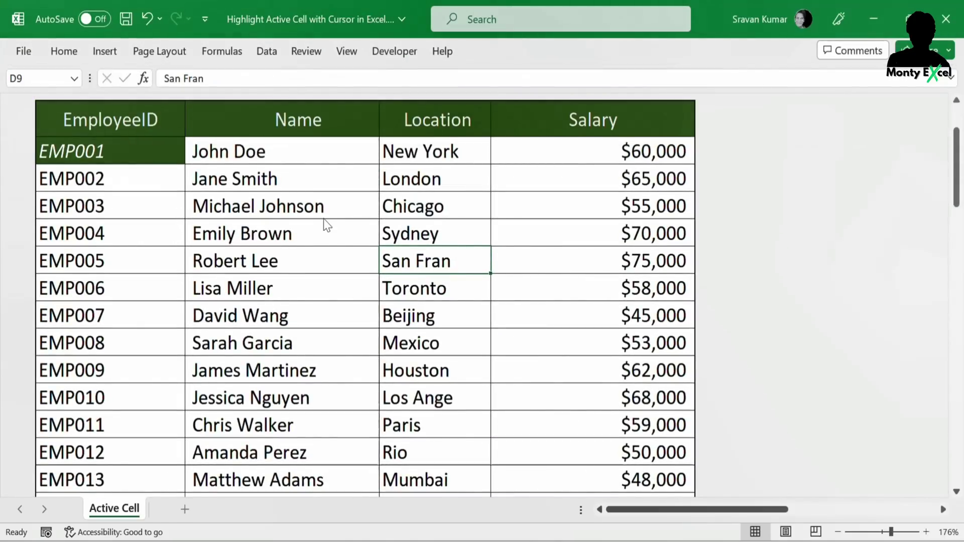
{"action": "right_click", "coordinate": [124, 509]}
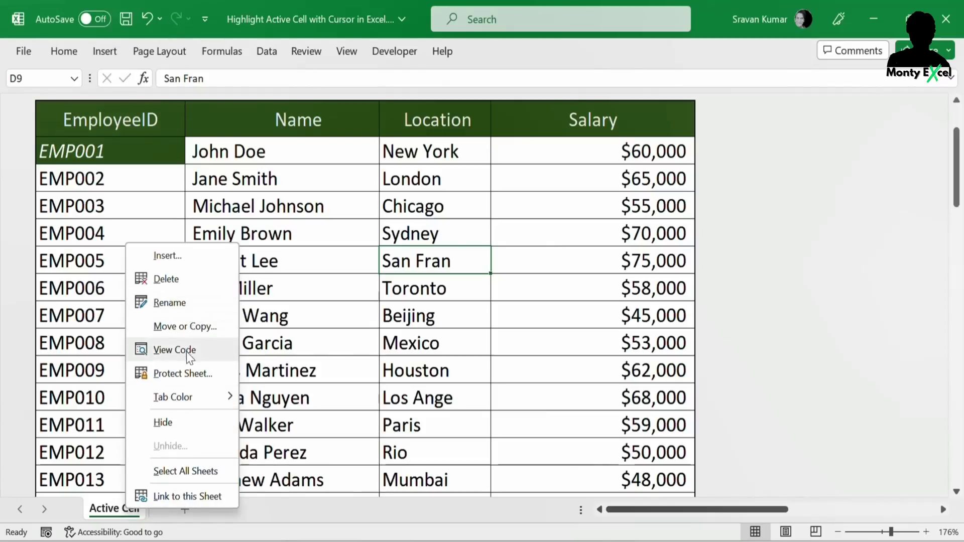
{"action": "left_click", "coordinate": [341, 371]}
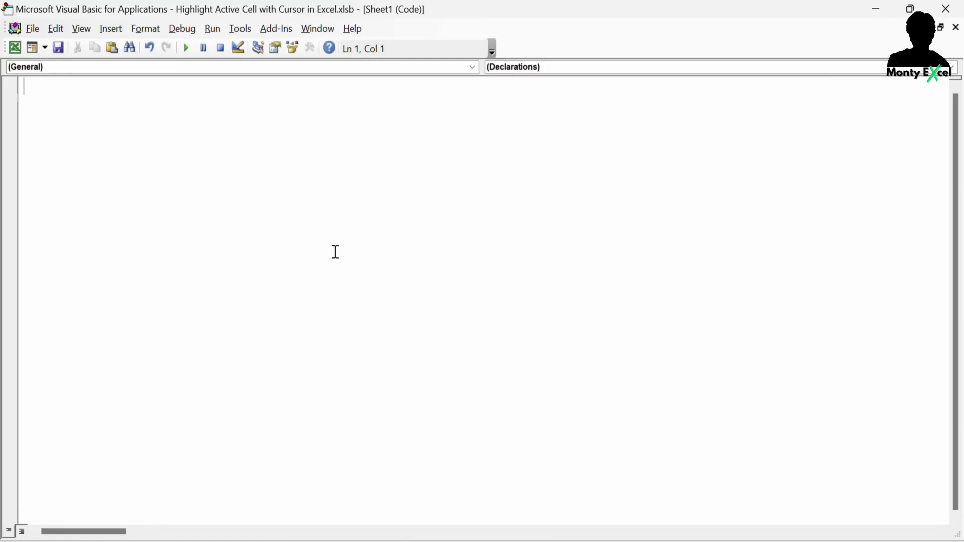
- Add a Worksheet_SelectionChange procedure to Sheet1 containing the line Target.Calculate
{"action": "left_click", "coordinate": [277, 73]}
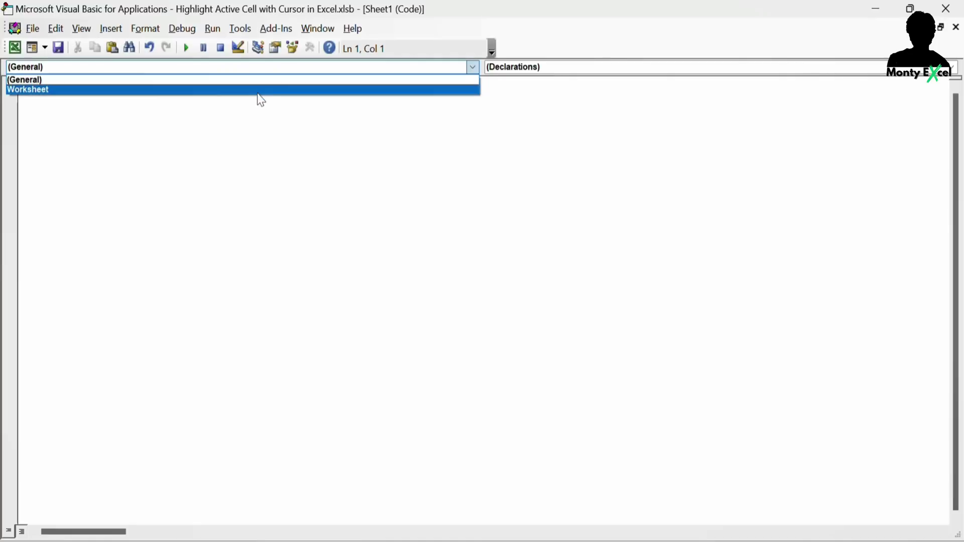
{"action": "left_click", "coordinate": [257, 94]}
{"action": "left_click_drag", "start_coordinate": [233, 86], "coordinate": [376, 86]}
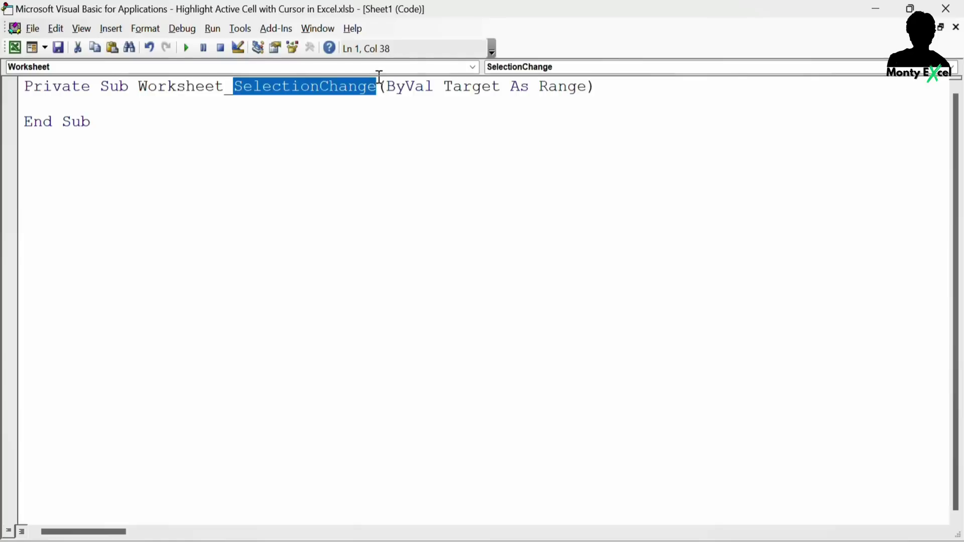
{"action": "left_click", "coordinate": [110, 100]}
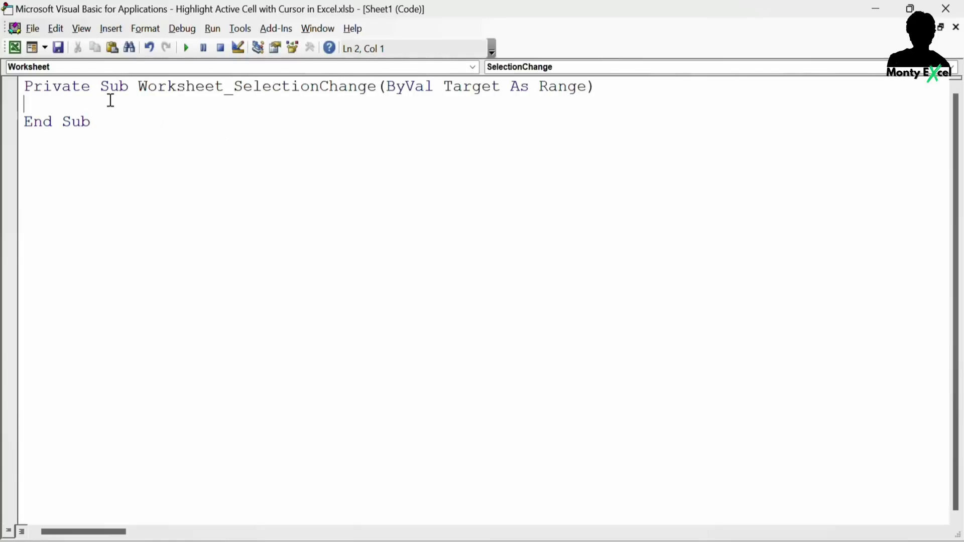
{"action": "type", "text": "target.Calcula"}
{"action": "key", "text": "Tab"}
{"action": "key", "text": "Down"}
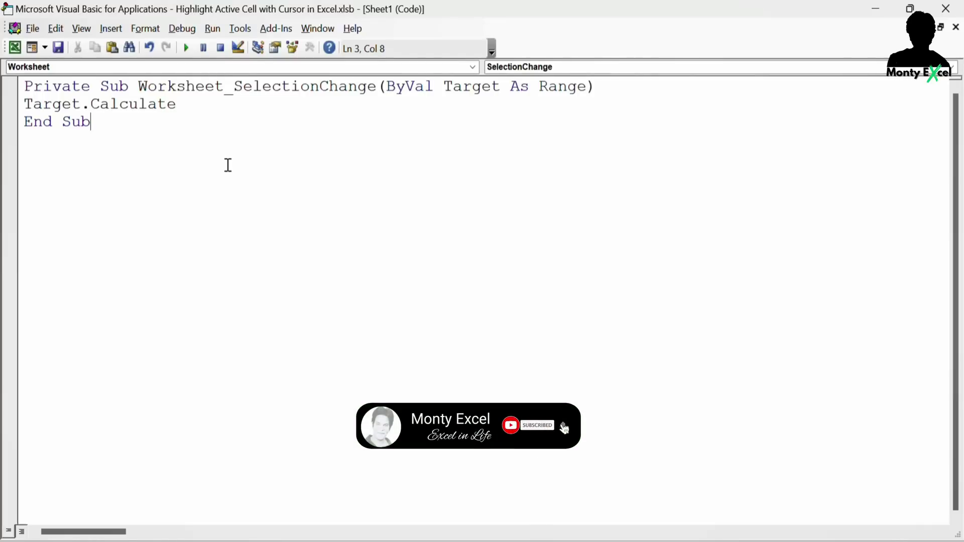
- Close the VBA editor and select C9, E9, C11, B7, C8 and D11 to watch the green highlight follow
{"action": "left_click", "coordinate": [946, 10]}
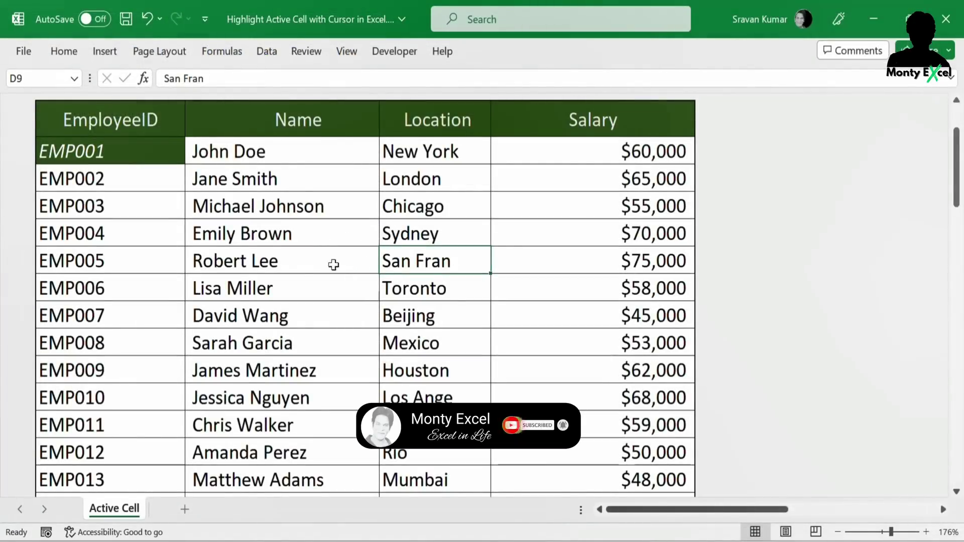
{"action": "left_click", "coordinate": [232, 260]}
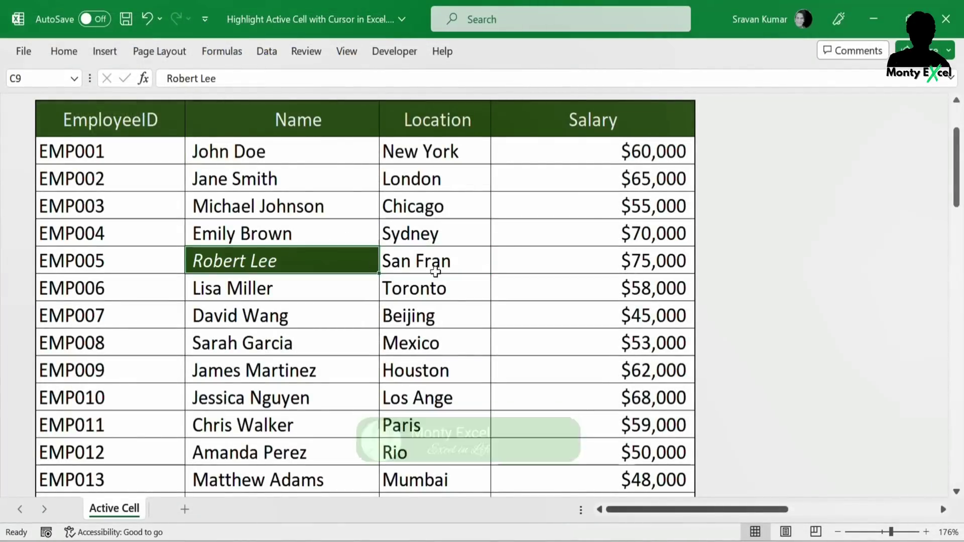
{"action": "left_click", "coordinate": [629, 265]}
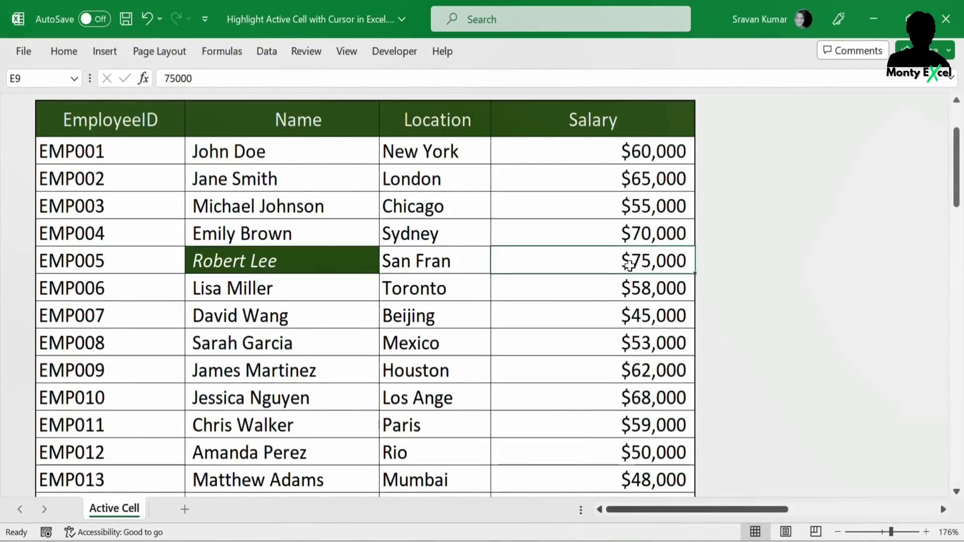
{"action": "left_click", "coordinate": [236, 302]}
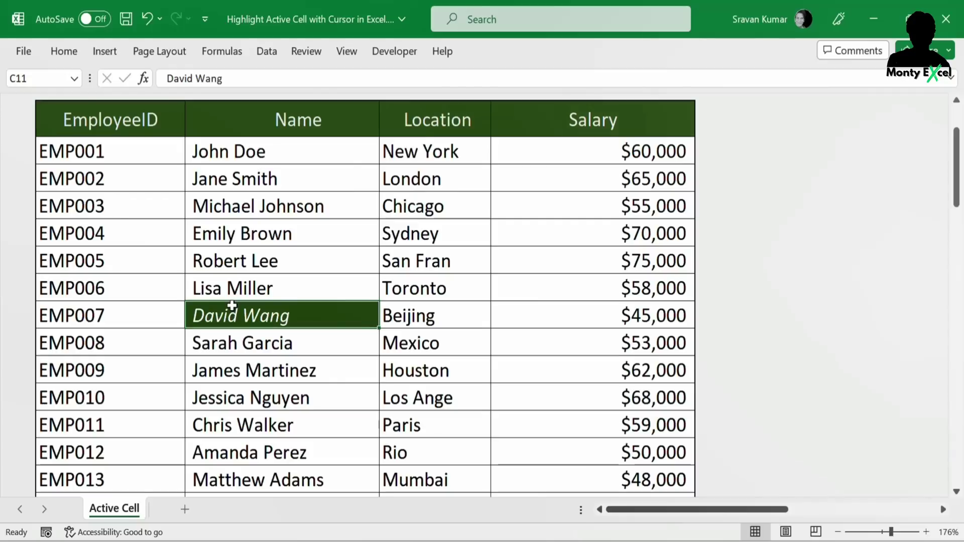
{"action": "left_click", "coordinate": [123, 210]}
{"action": "left_click", "coordinate": [282, 237]}
{"action": "left_click", "coordinate": [462, 302]}
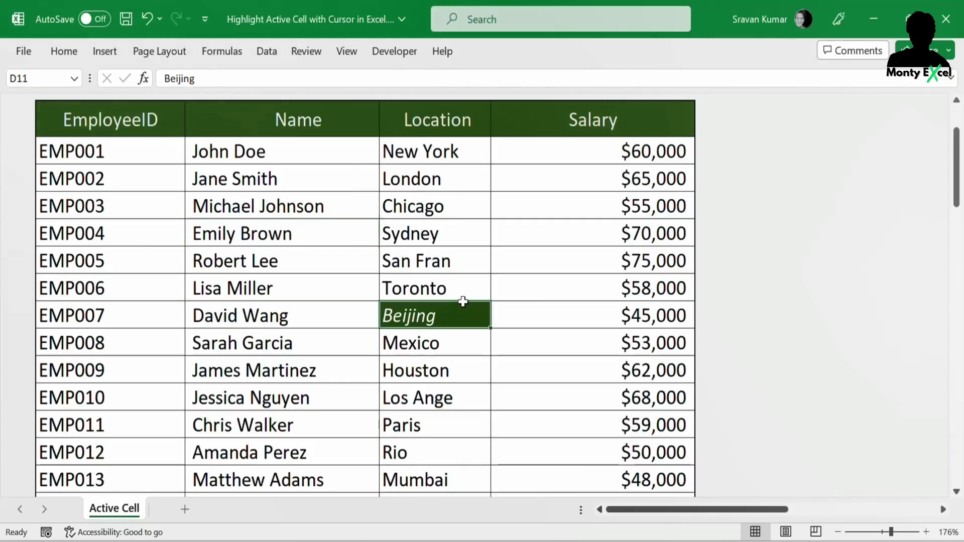